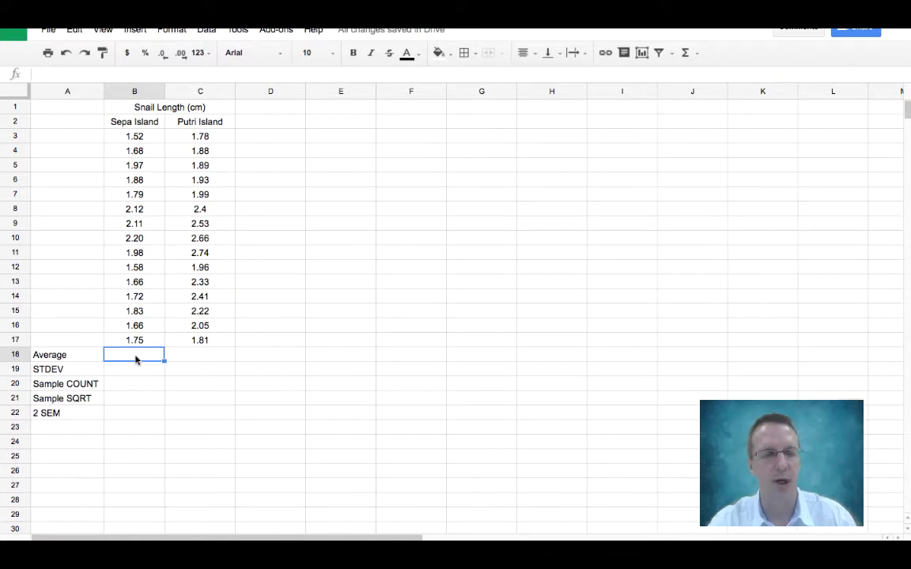
# - Calculate the Sepa Island average in B18 with the formula =average(B3:B17)
pyautogui.write('=')
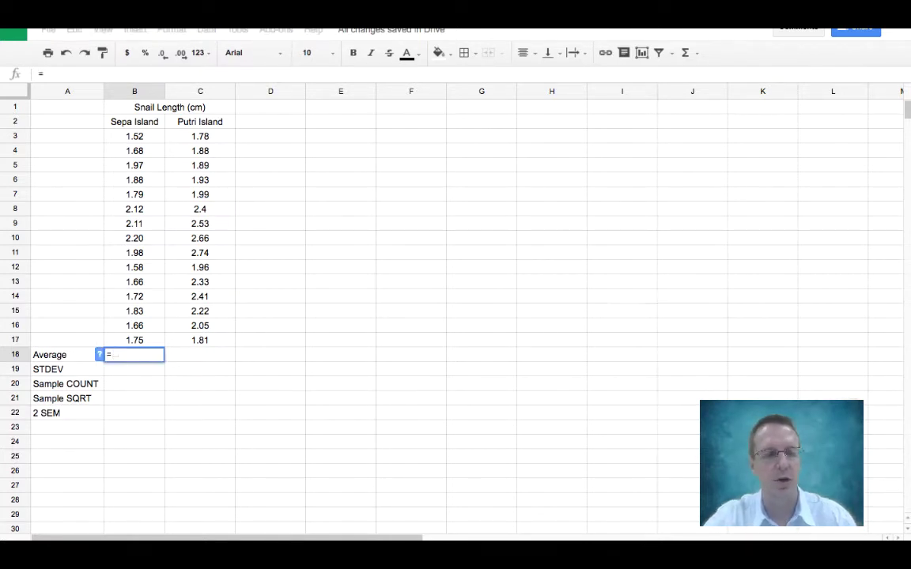
pyautogui.write('average(')
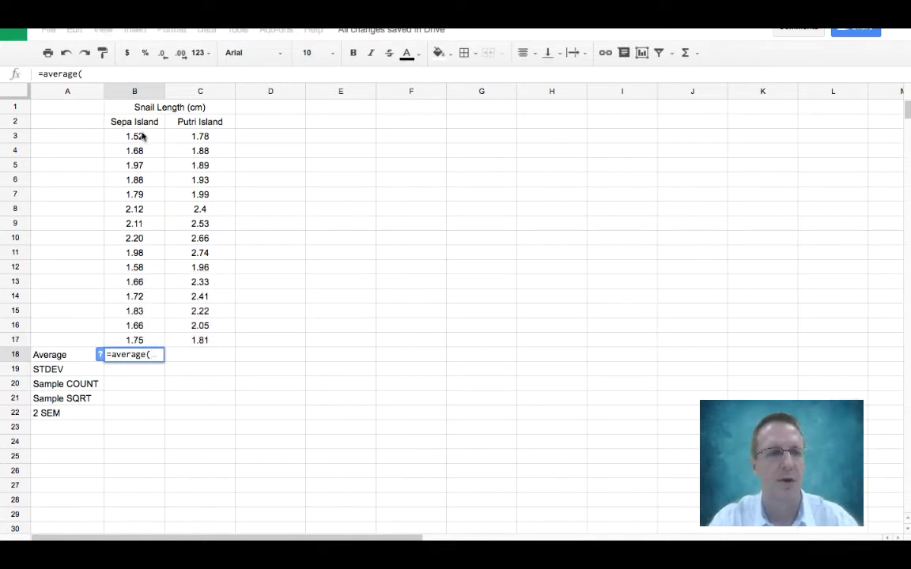
pyautogui.moveTo(132, 136); pyautogui.dragTo(146, 342)
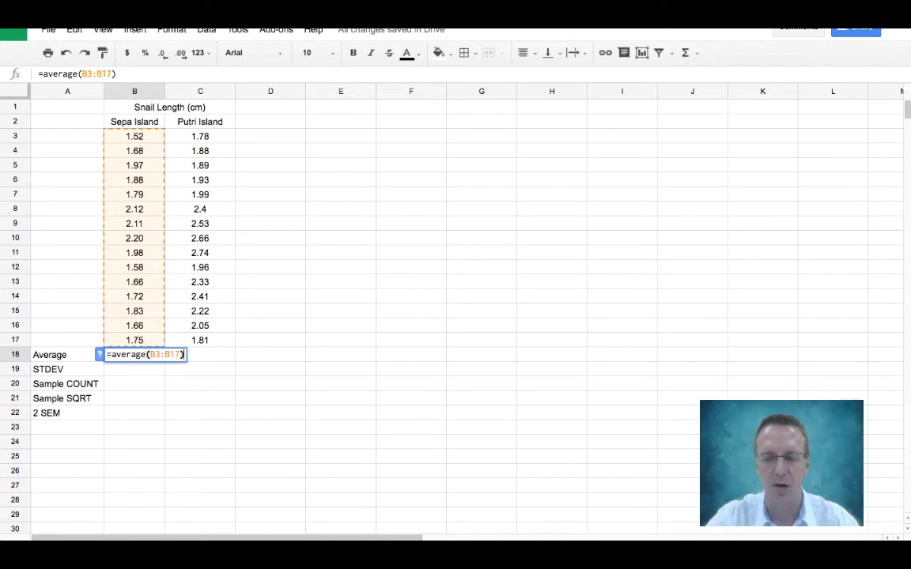
pyautogui.press('Return')
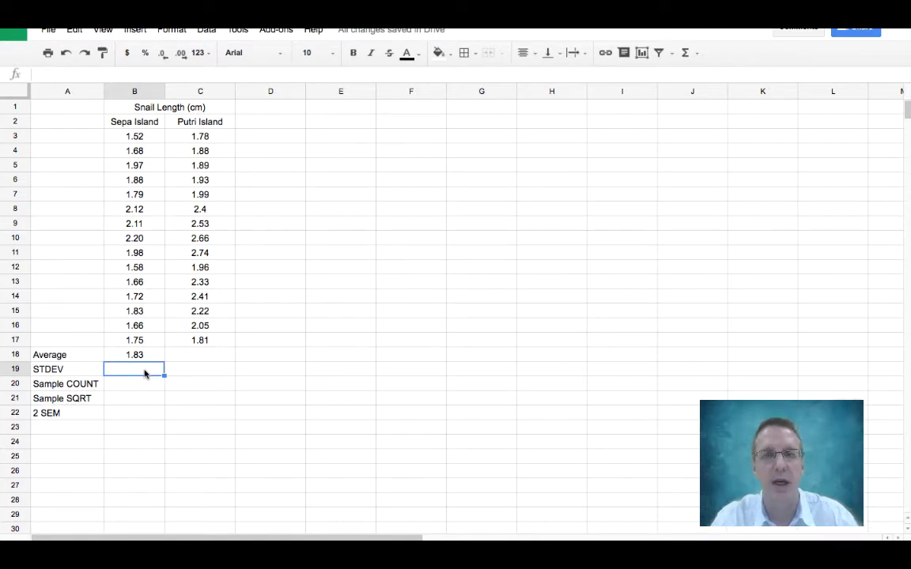
# - Calculate the Sepa Island standard deviation in B19 with STDEV over the range B3:B17
pyautogui.write('=')
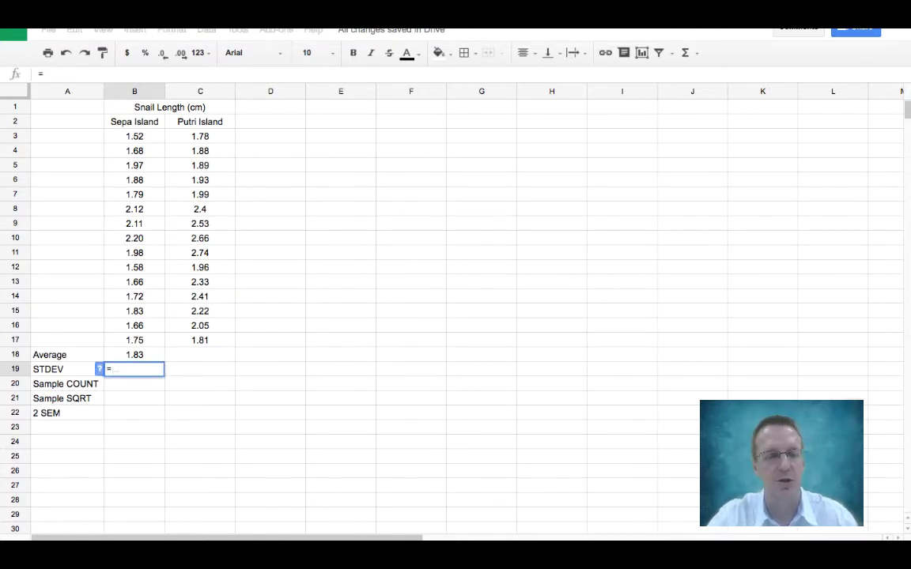
pyautogui.write('S')
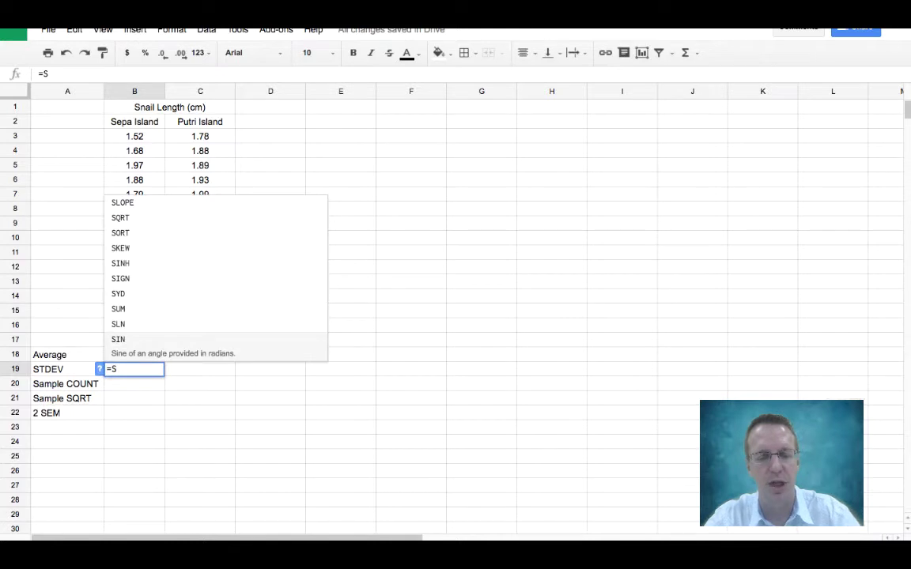
pyautogui.write('TDEV(')
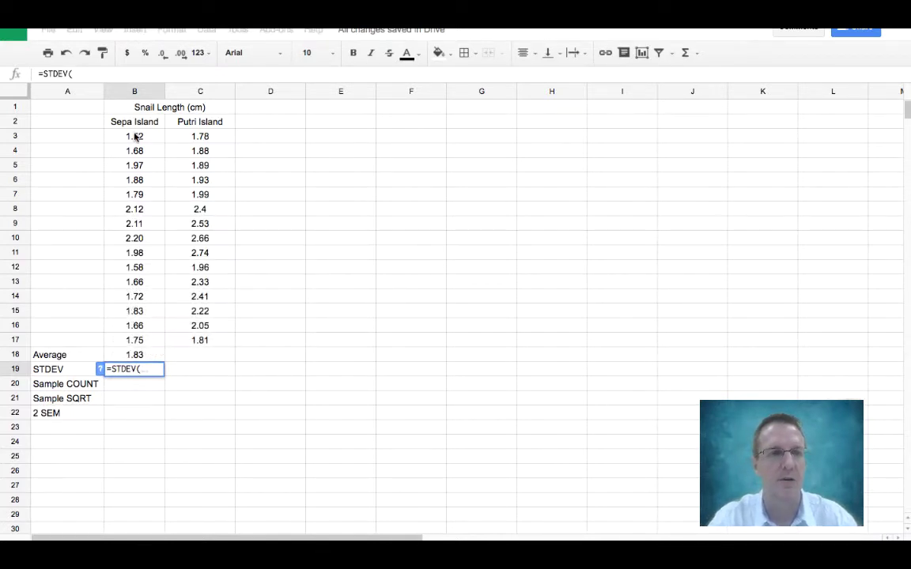
pyautogui.moveTo(134, 136); pyautogui.dragTo(136, 344)
pyautogui.write(')')
pyautogui.press('Return')
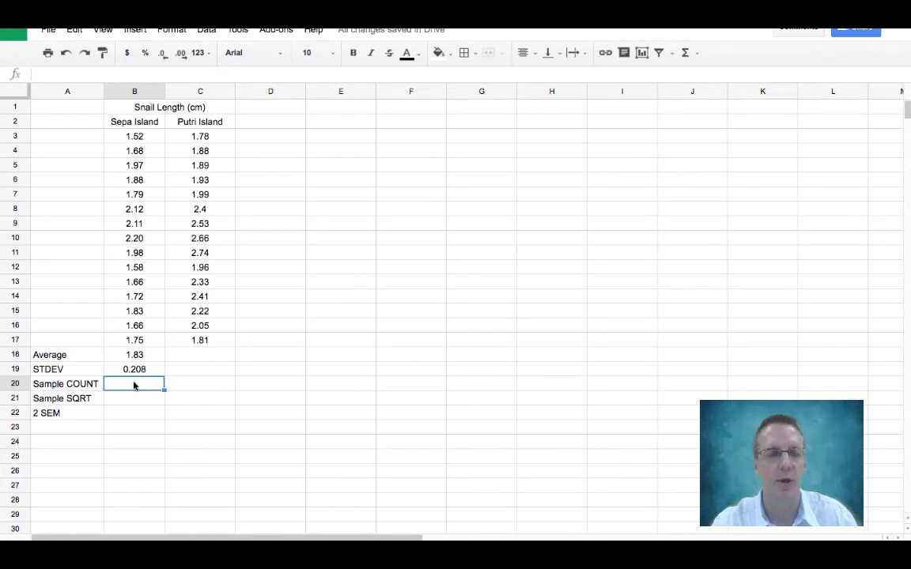
# - Count the Sepa Island samples in B20 with the formula =counta(B3:B17)
pyautogui.write('=')
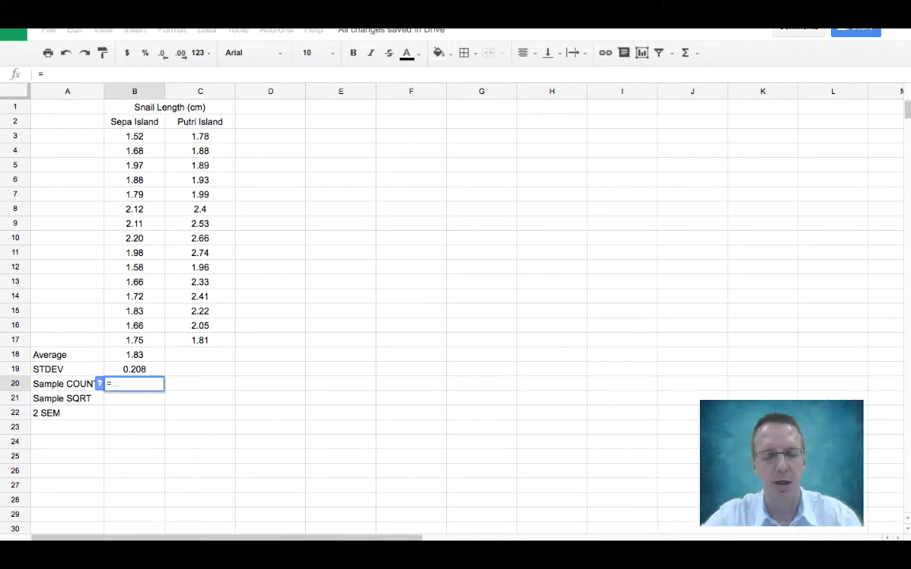
pyautogui.write('count')
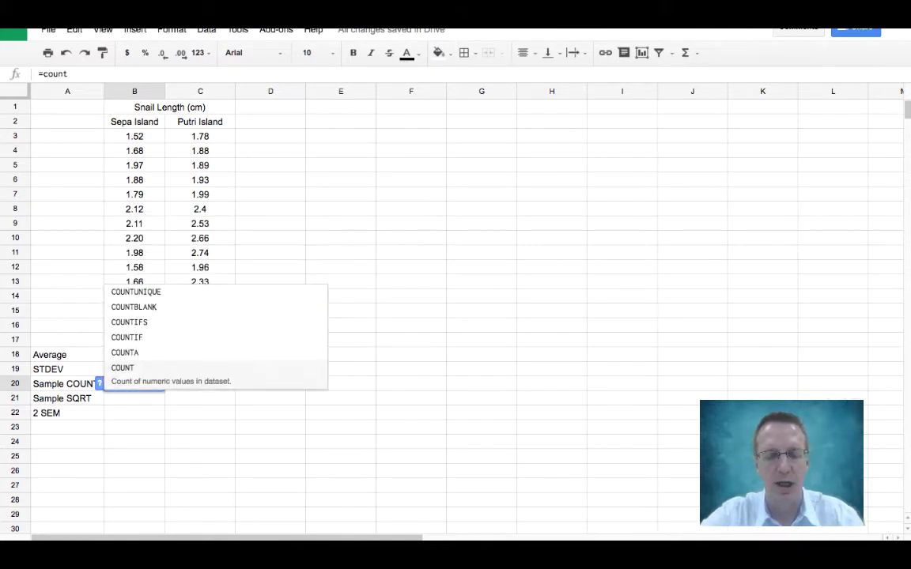
pyautogui.write('a')
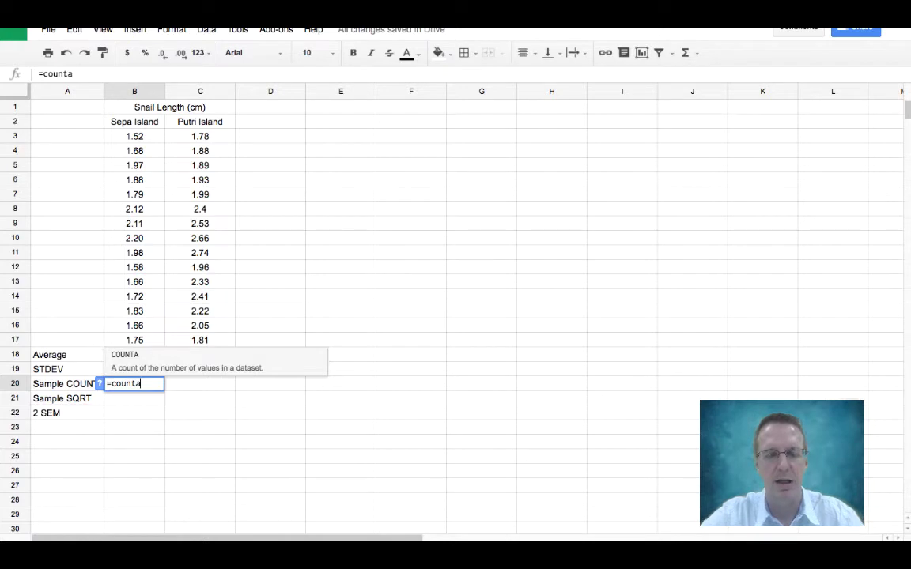
pyautogui.write('(')
pyautogui.click(134, 138)
pyautogui.moveTo(135, 137); pyautogui.dragTo(134, 344)
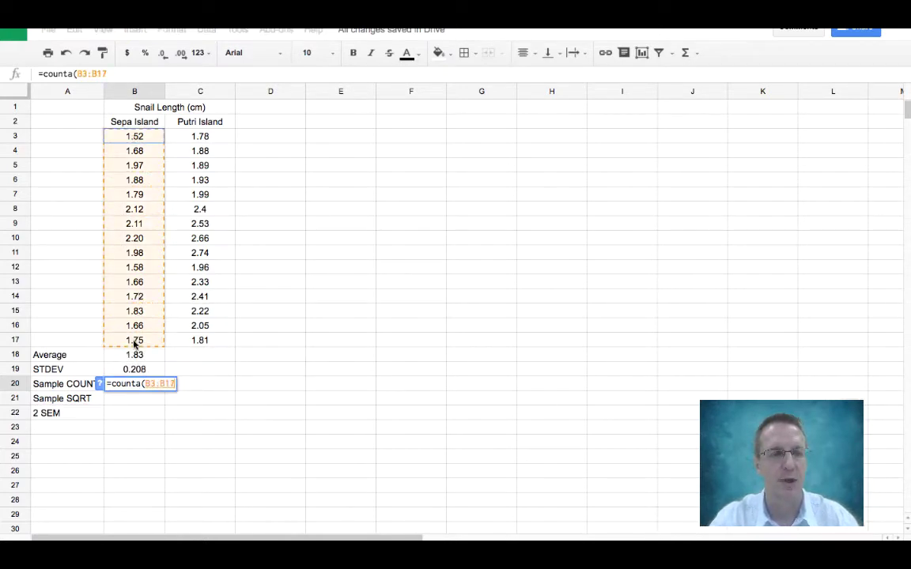
pyautogui.write(')')
pyautogui.press('Return')
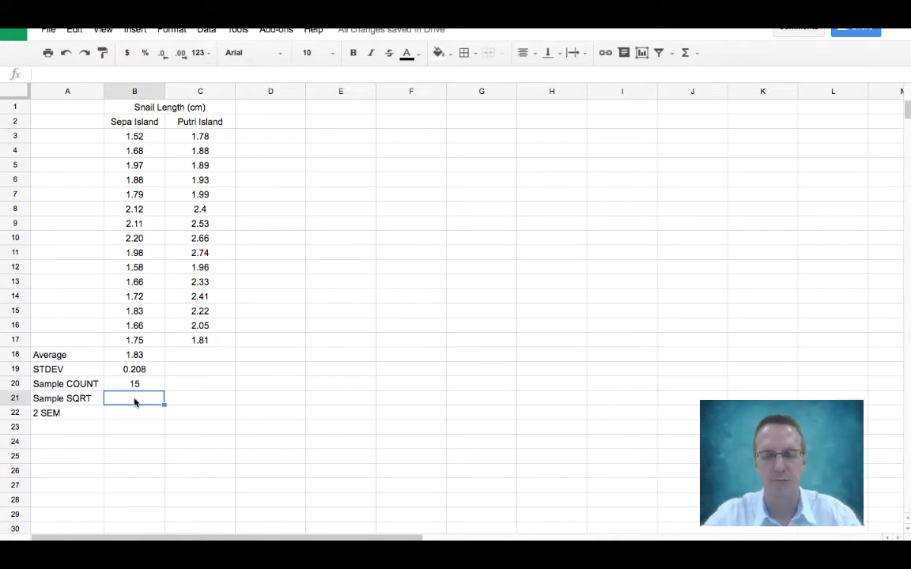
# - Calculate the square root of the Sepa Island sample count in B21 with SQRT of B20
pyautogui.write('=')
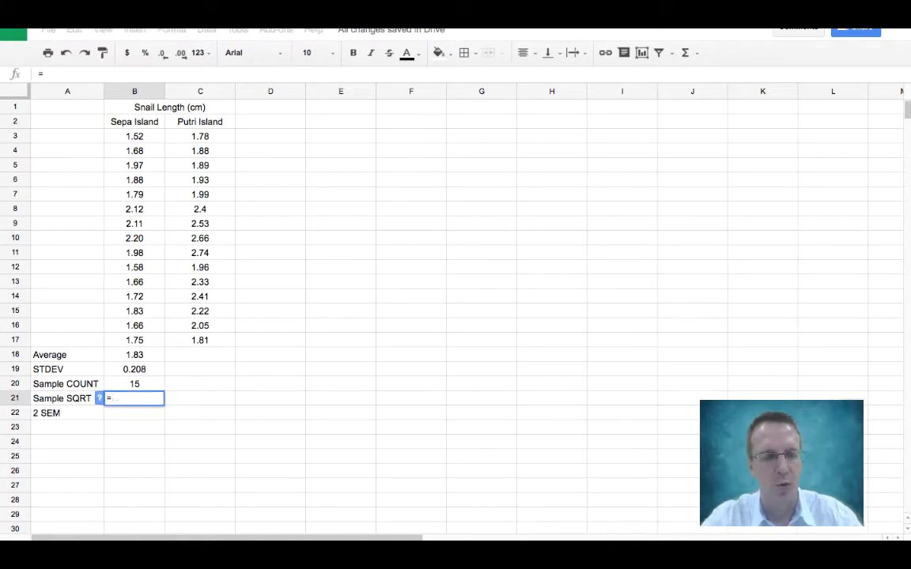
pyautogui.write('SQRT')
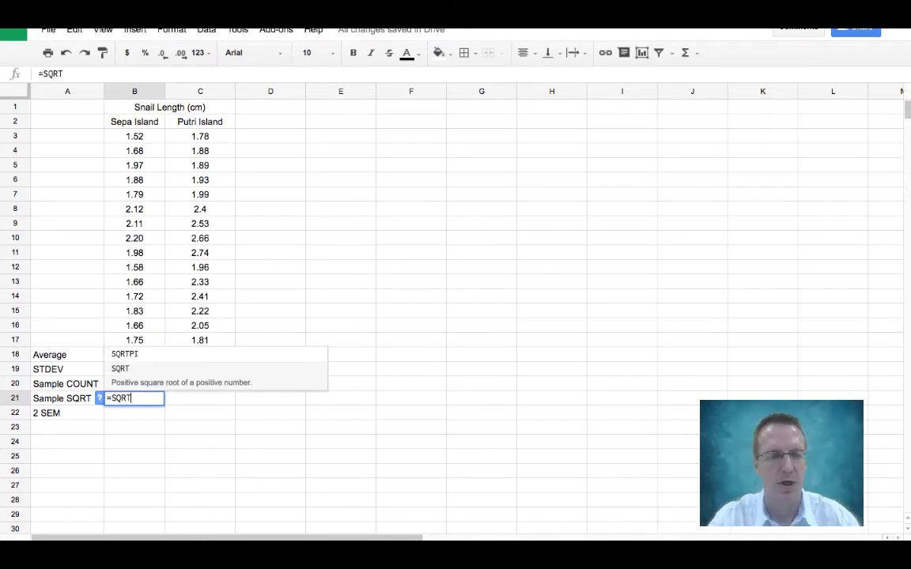
pyautogui.write('(')
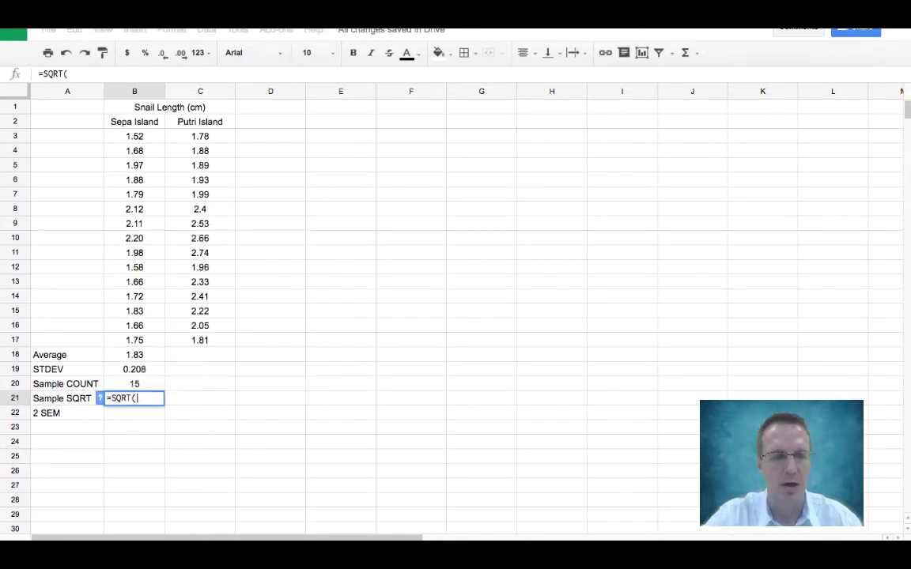
pyautogui.click(138, 387)
pyautogui.write(')')
pyautogui.press('Return')
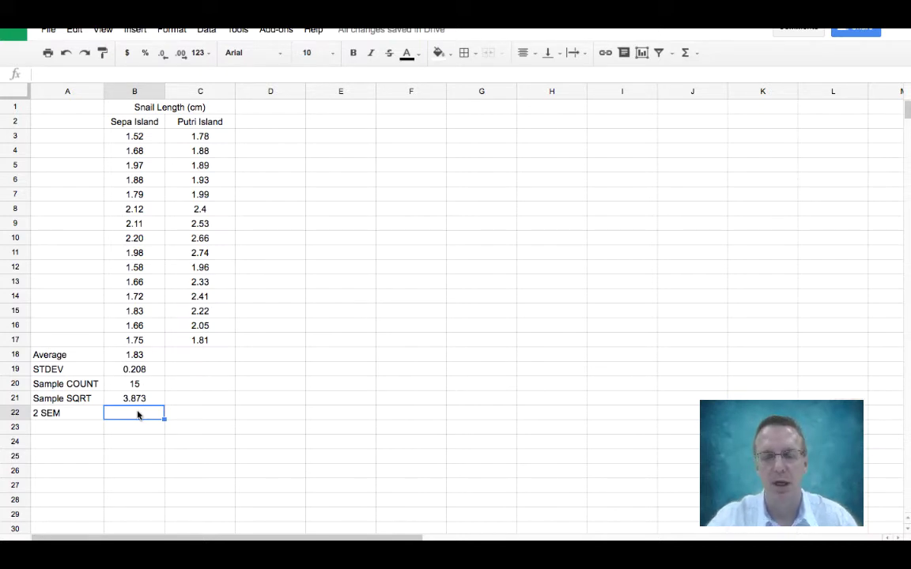
# - Calculate 2 SEM for Sepa Island in B22 with the formula =2*(B19/B21)
pyautogui.write('+')
pyautogui.press('BackSpace')
pyautogui.write('=2*(')
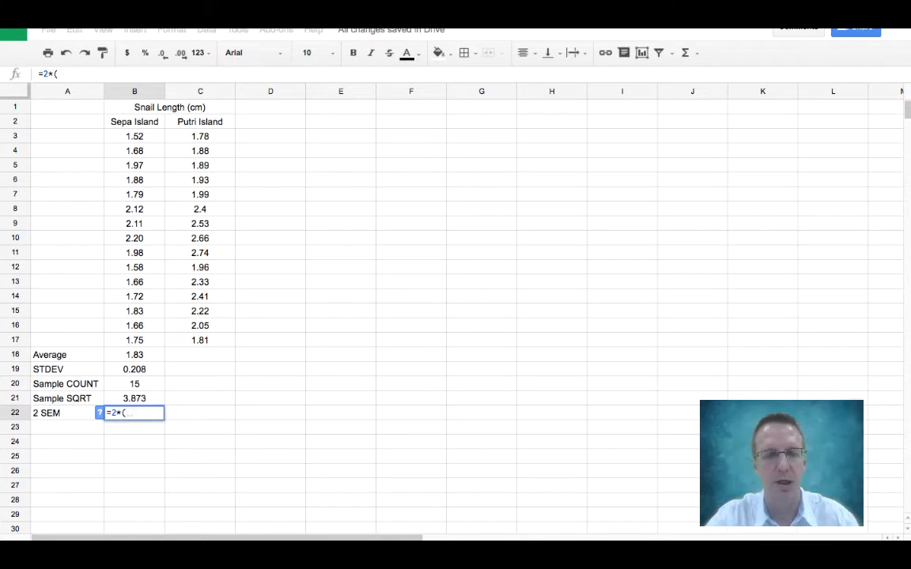
pyautogui.click(141, 372)
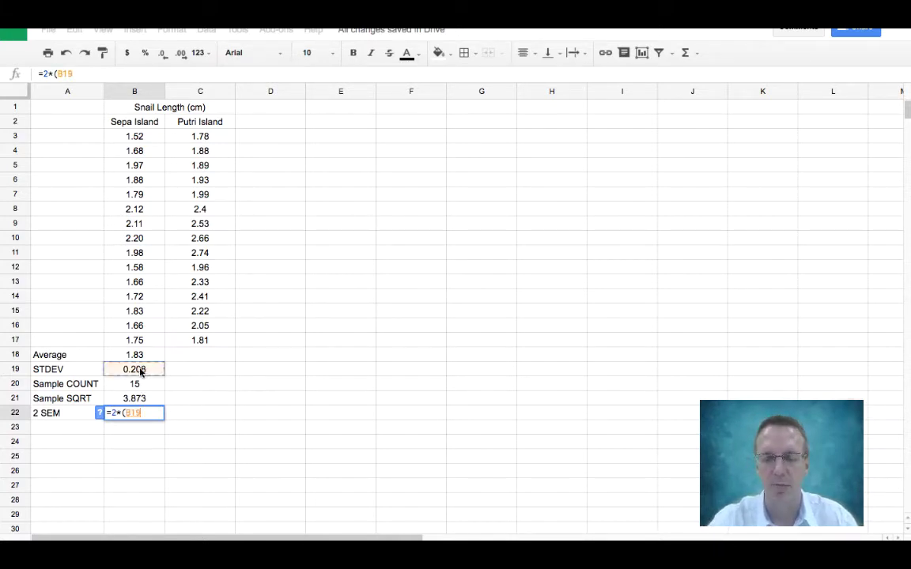
pyautogui.write('/')
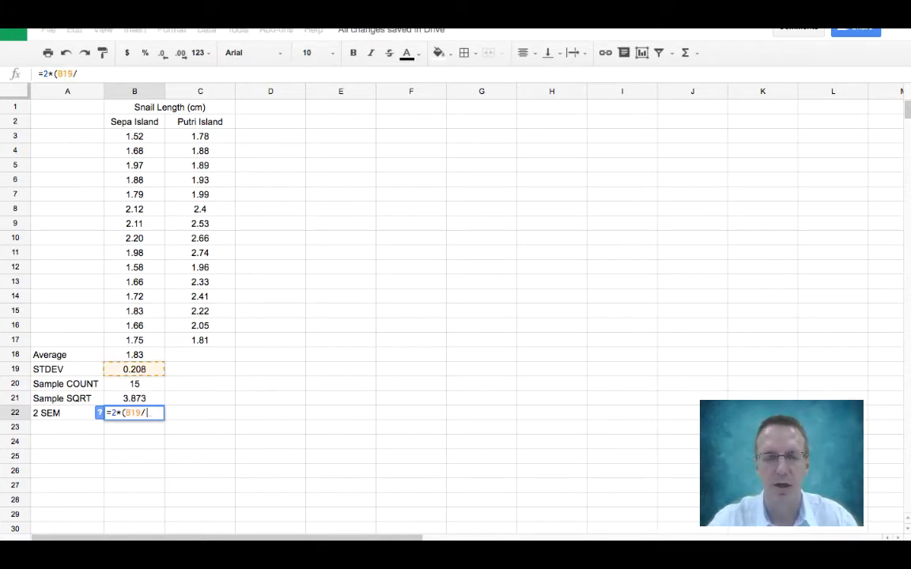
pyautogui.click(141, 401)
pyautogui.write(')')
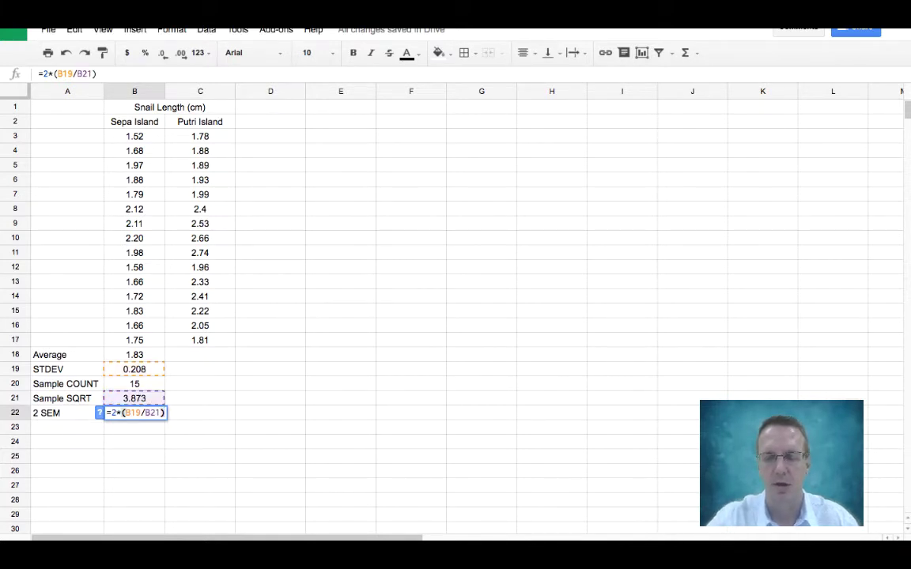
pyautogui.press('Return')
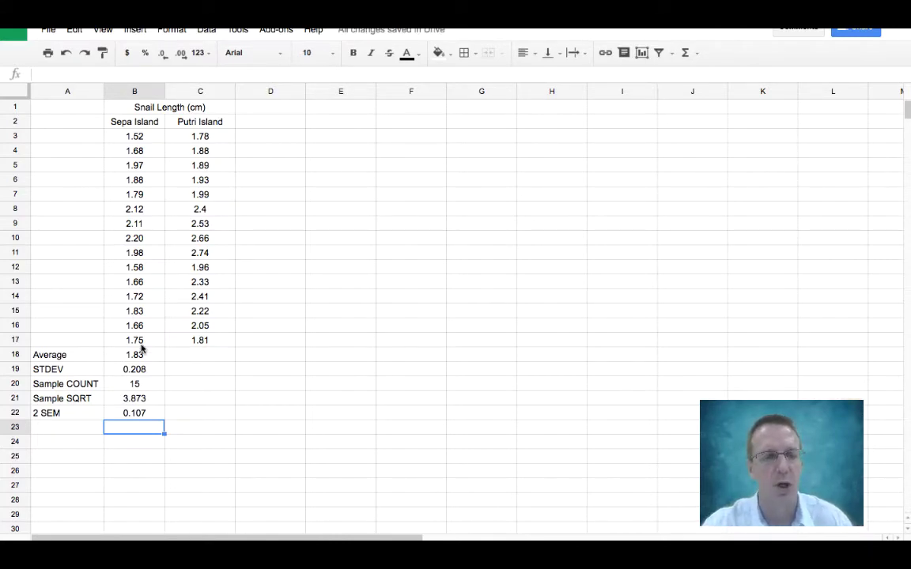
# - Fill the Sepa Island statistics formulas in B18:B22 across into the Putri Island column, C18:C22
pyautogui.moveTo(191, 302); pyautogui.dragTo(195, 374)
pyautogui.moveTo(310, 304); pyautogui.dragTo(310, 304)
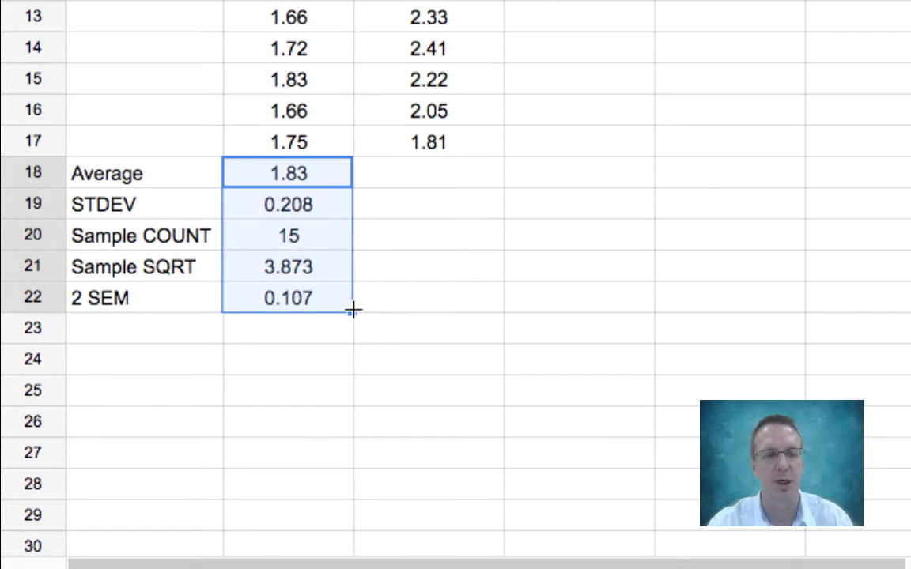
pyautogui.moveTo(353, 312); pyautogui.dragTo(439, 313)
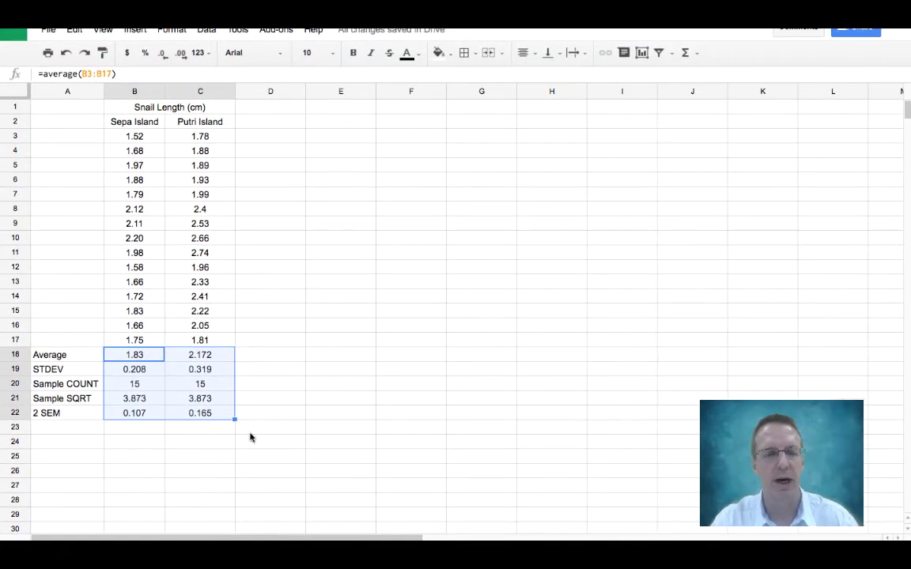
pyautogui.click(252, 431)
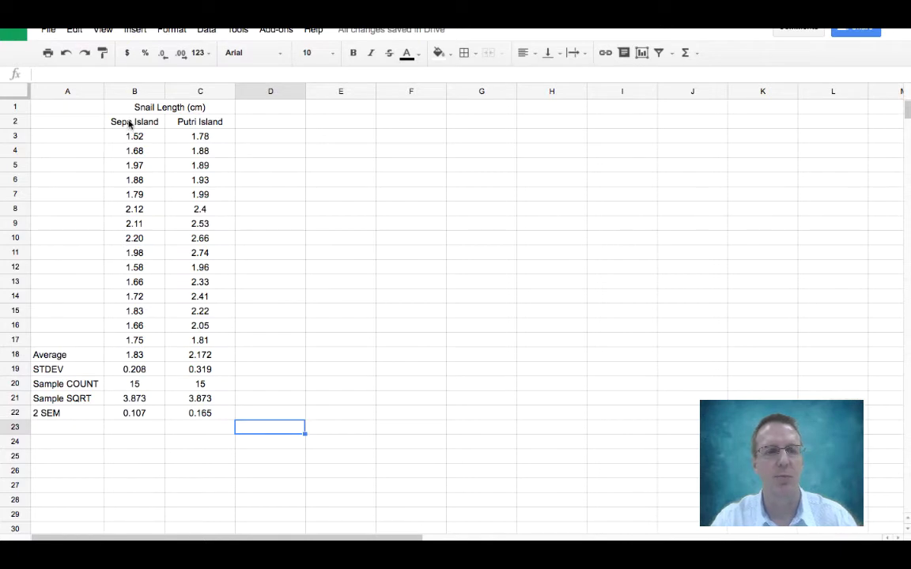
# - Insert a chart from the island names in B2:C2 and the averages in B18:C18
pyautogui.moveTo(131, 125); pyautogui.dragTo(191, 121)
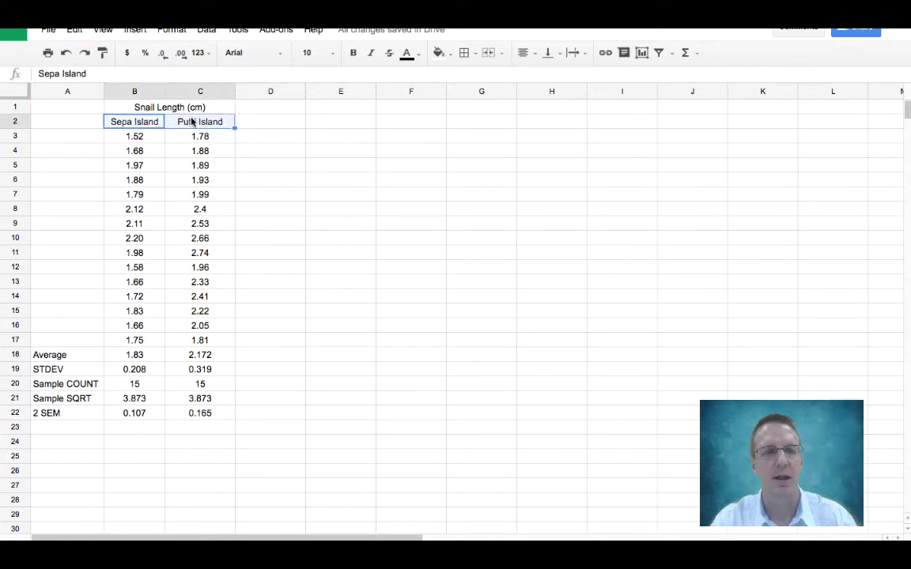
pyautogui.click(133, 357)
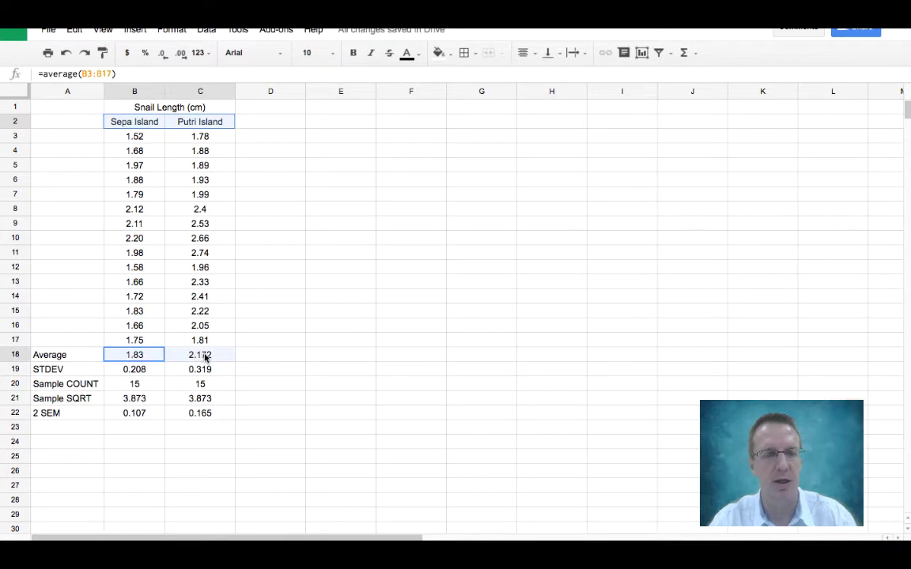
pyautogui.keyDown('shift'); pyautogui.click(203, 357); pyautogui.keyUp('shift')
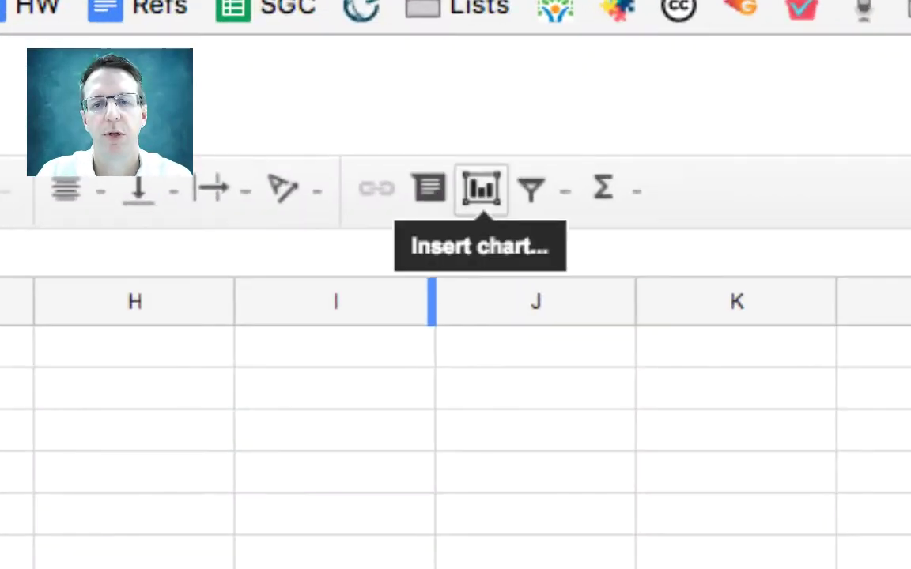
pyautogui.click(481, 190)
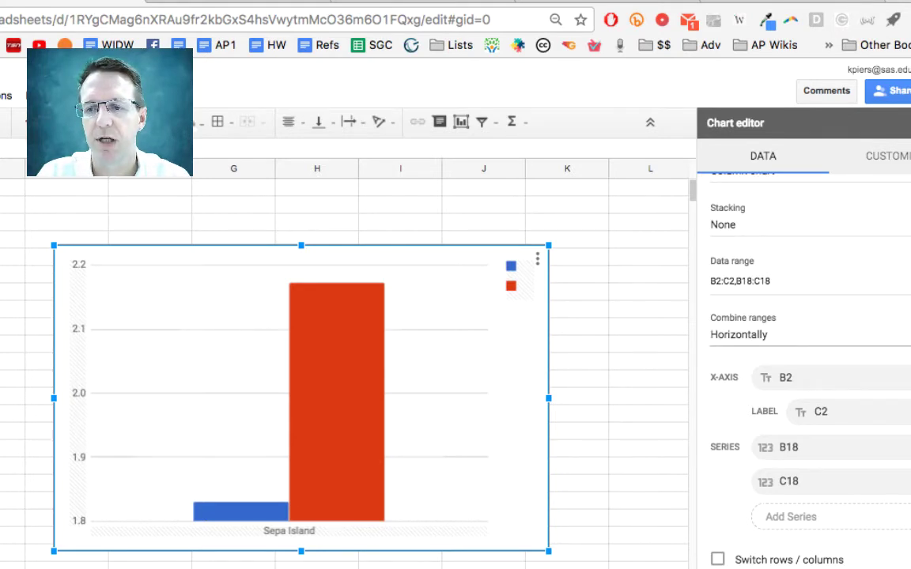
# - Combine the chart's data ranges vertically, using row 2 as headers and not using column B as labels
pyautogui.click(739, 334)
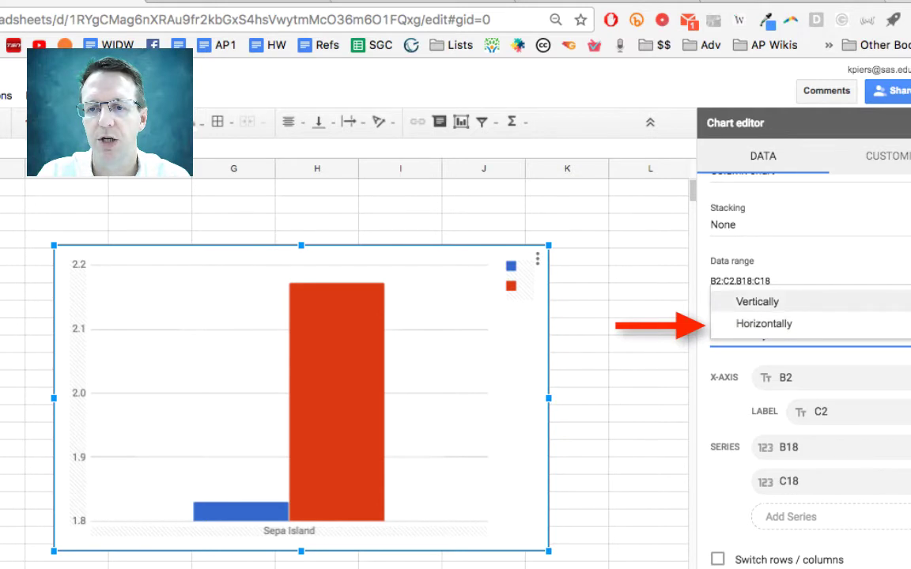
pyautogui.click(757, 302)
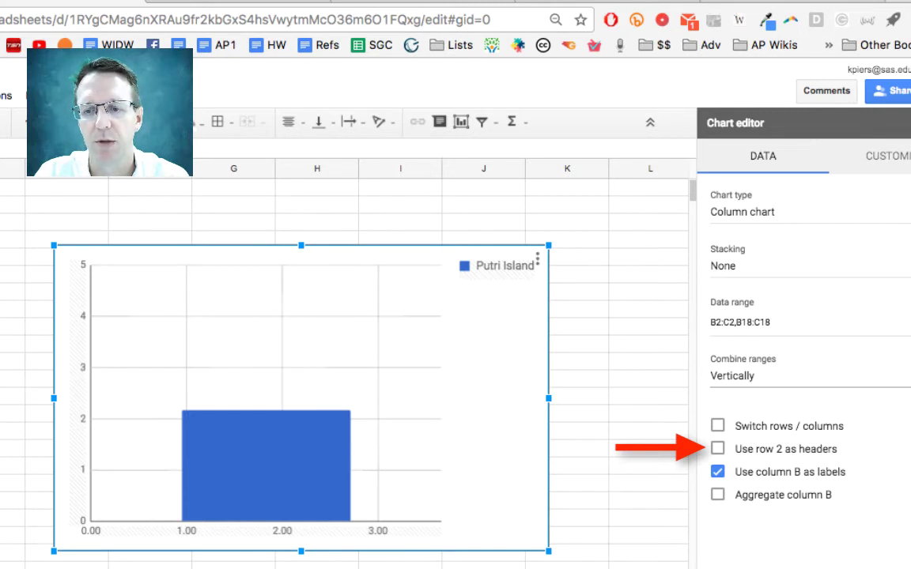
pyautogui.click(717, 471)
pyautogui.click(717, 449)
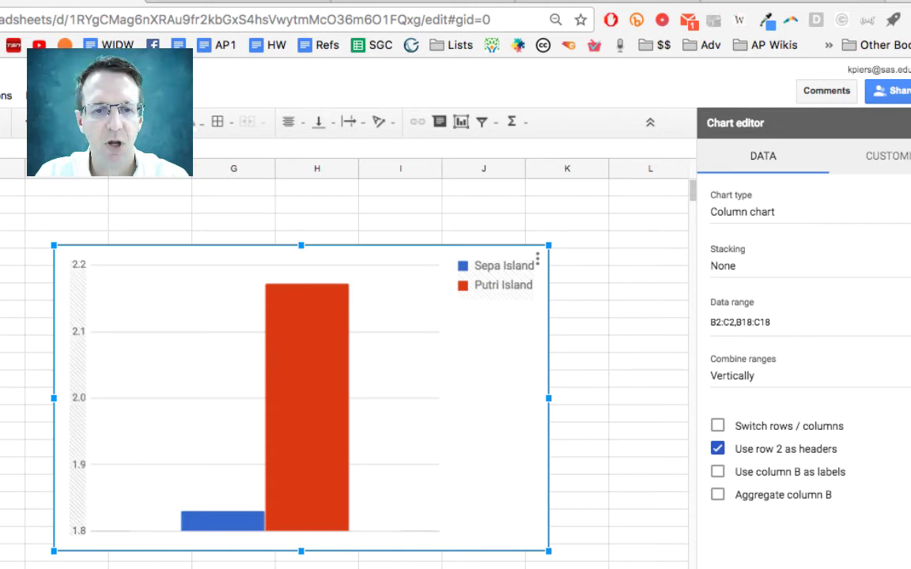
# - Set the minimum of the chart's vertical axis to 0 and leave the chart editor
pyautogui.click(77, 395)
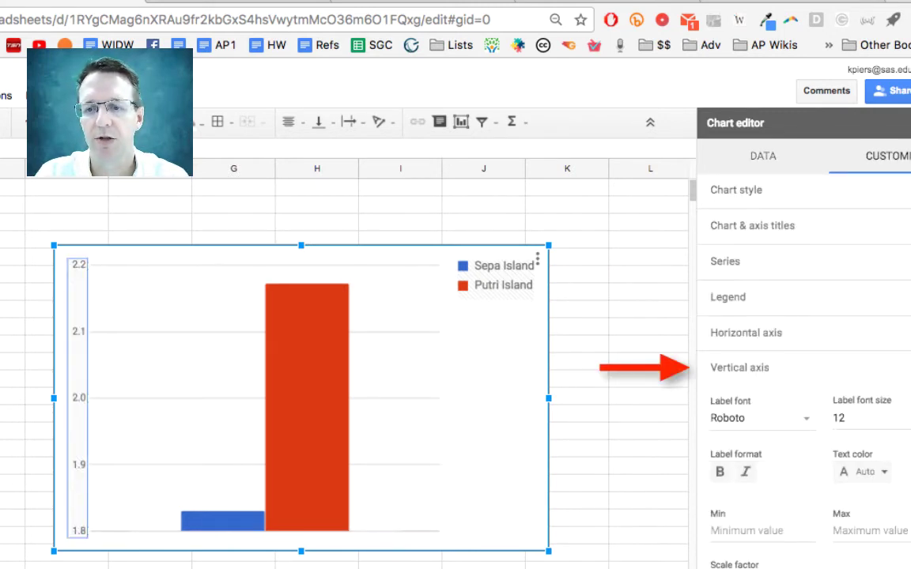
pyautogui.click(755, 530)
pyautogui.write('0')
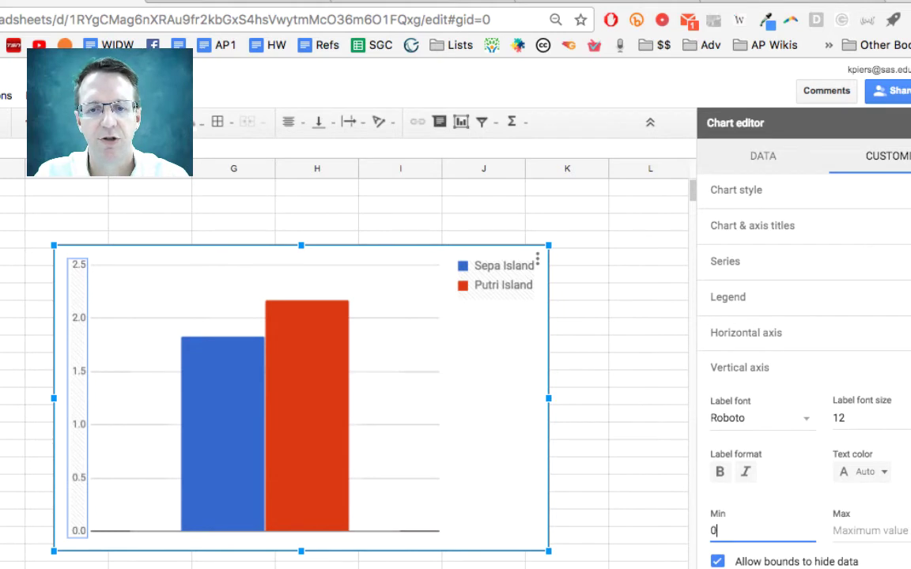
pyautogui.click(817, 360)
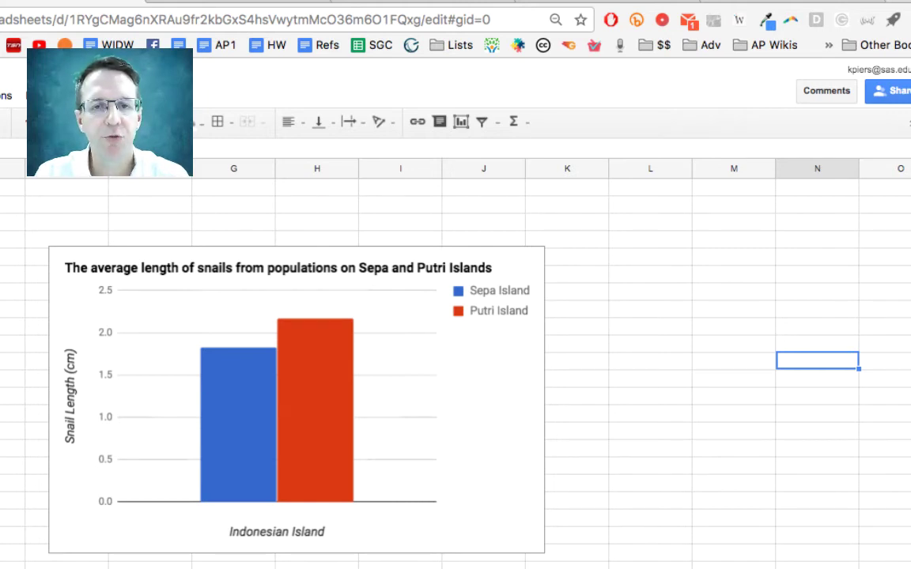
# - Reopen the snail length chart for editing and add error bars of the Constant type to all series
pyautogui.click(296, 399)
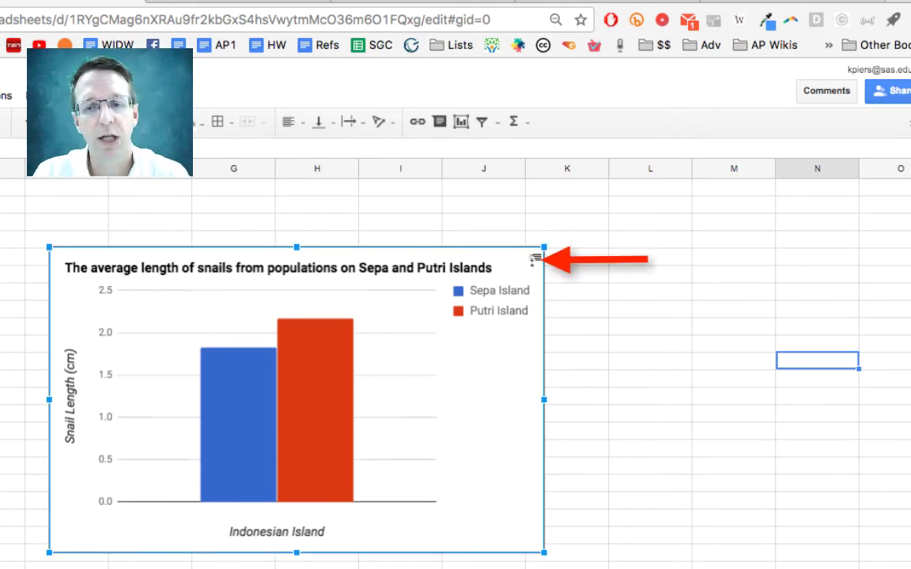
pyautogui.click(533, 261)
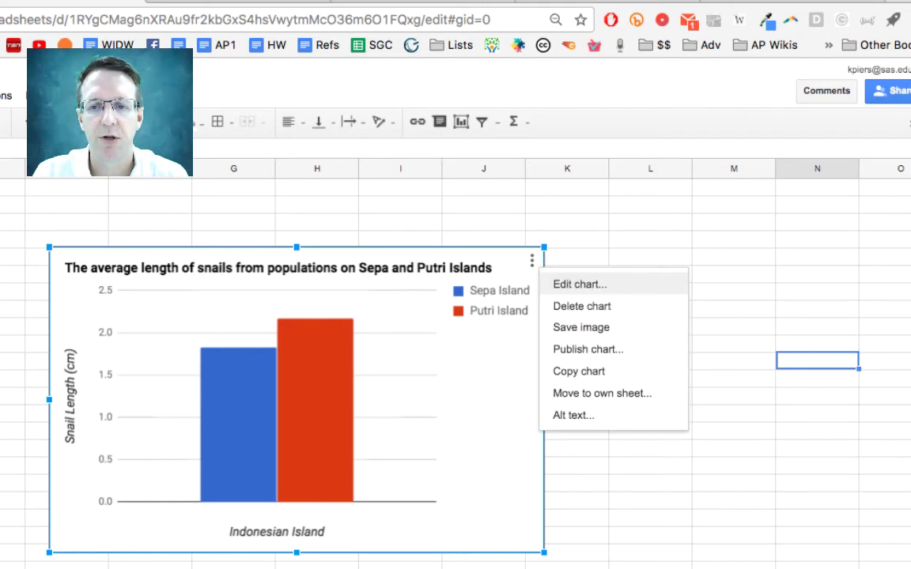
pyautogui.click(580, 284)
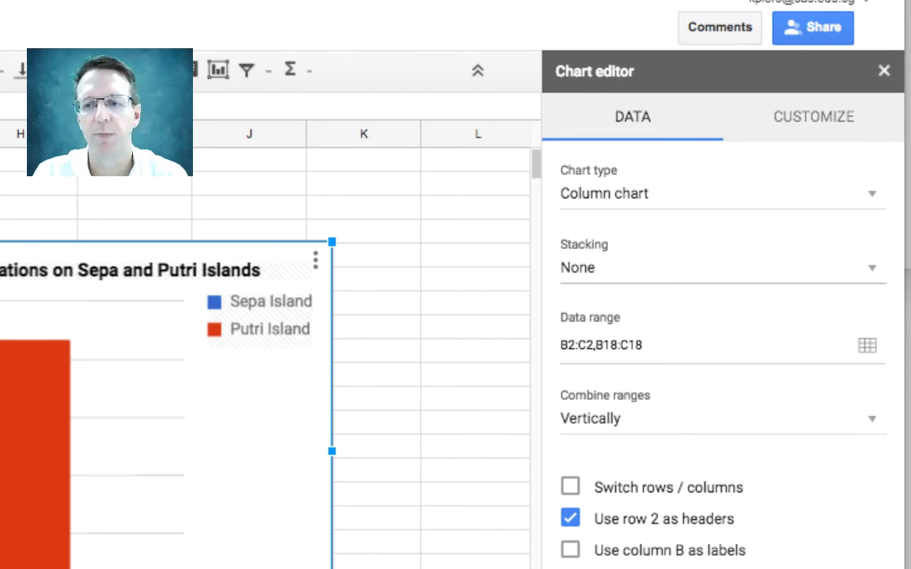
pyautogui.click(813, 117)
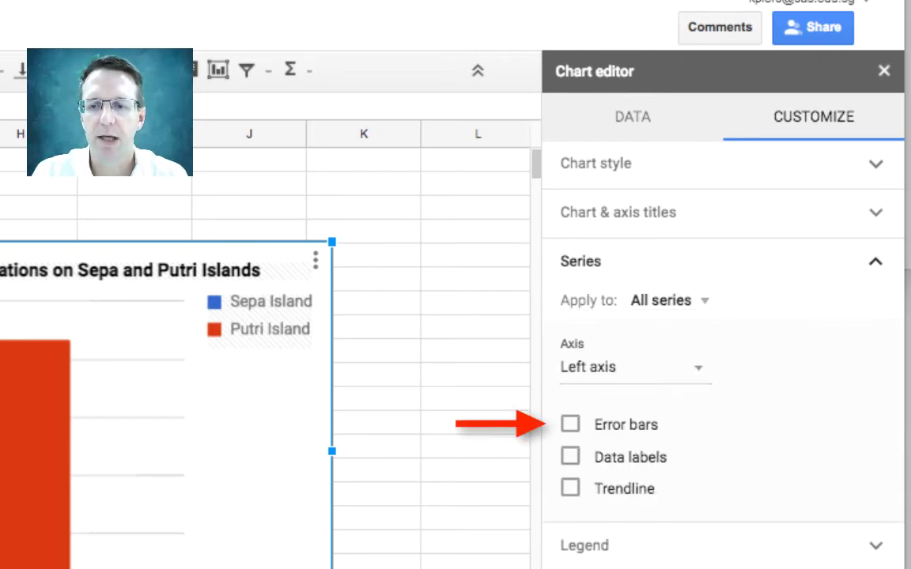
pyautogui.click(569, 423)
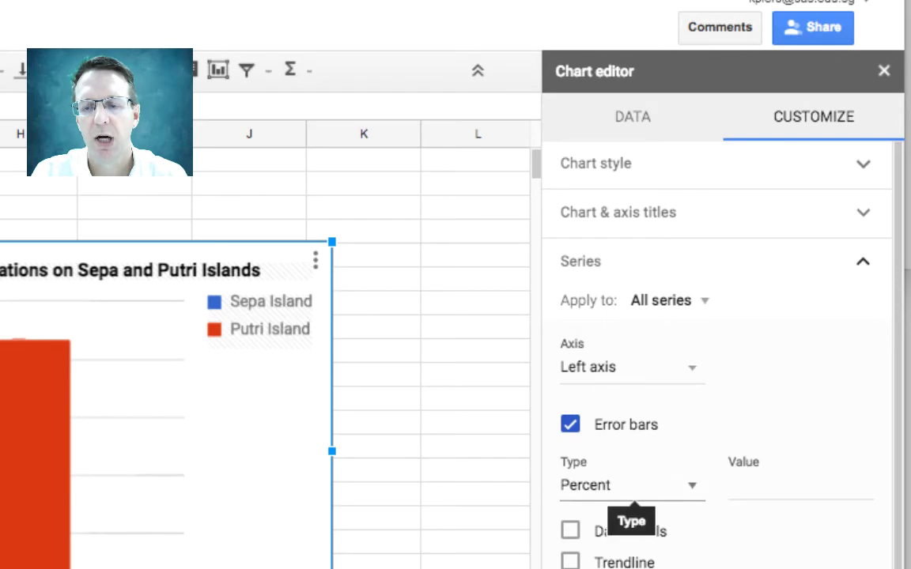
pyautogui.click(628, 486)
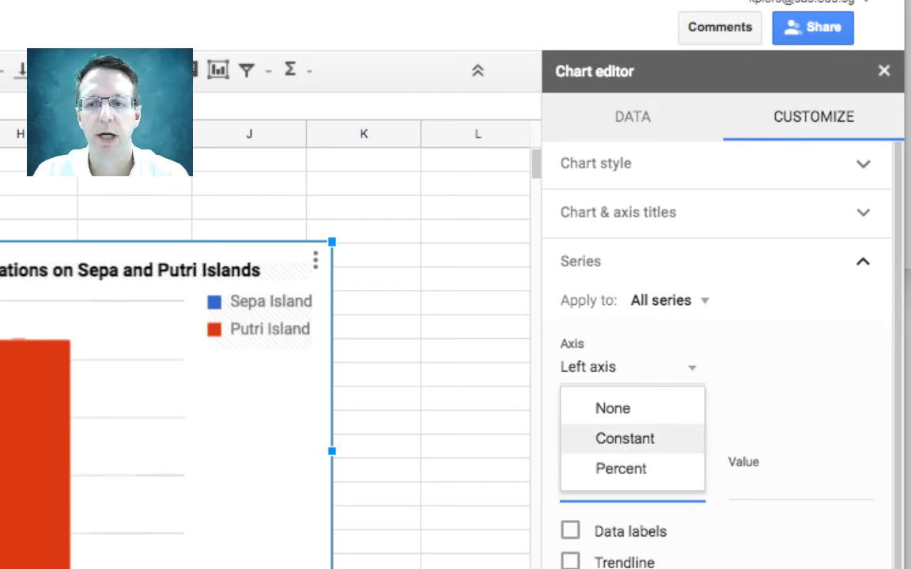
pyautogui.click(625, 438)
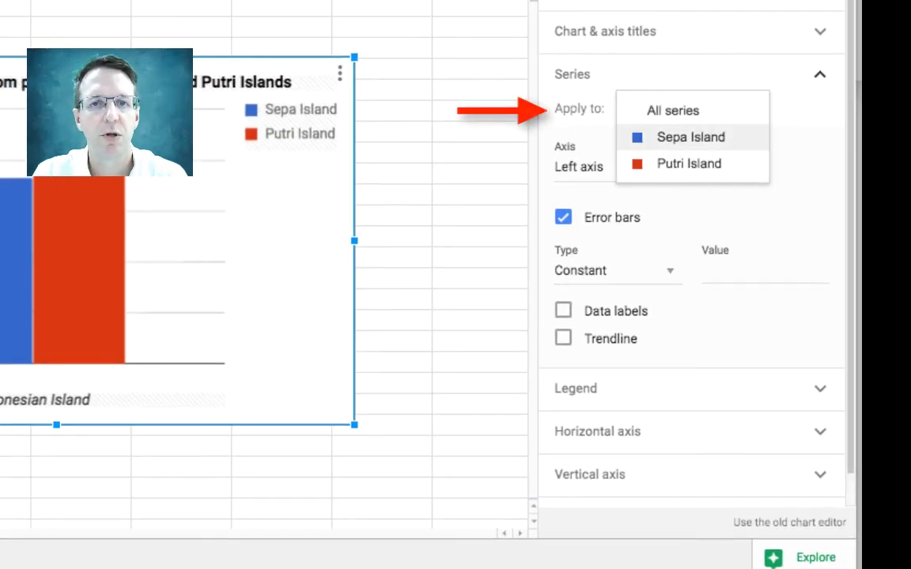
# - Set the constant error bar value to 0.107 for the Sepa Island series and 0.165 for the Putri Island series
pyautogui.click(690, 137)
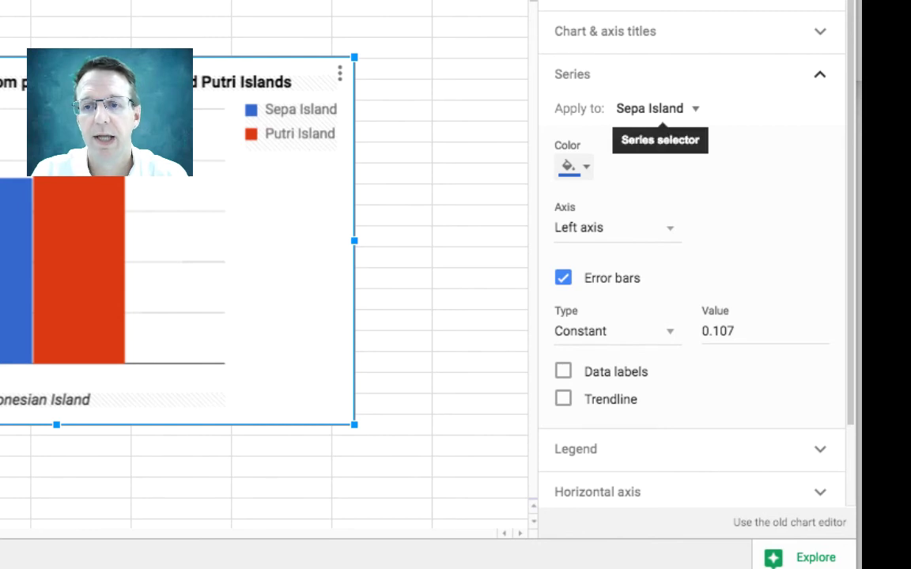
pyautogui.click(651, 110)
pyautogui.click(689, 136)
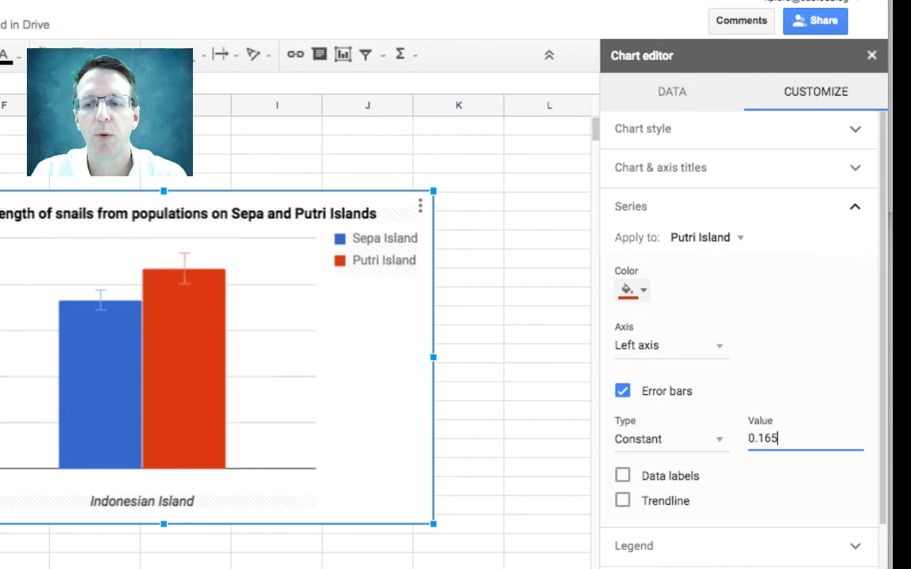
pyautogui.hotkey('ctrl', 'a')
pyautogui.click(787, 437)
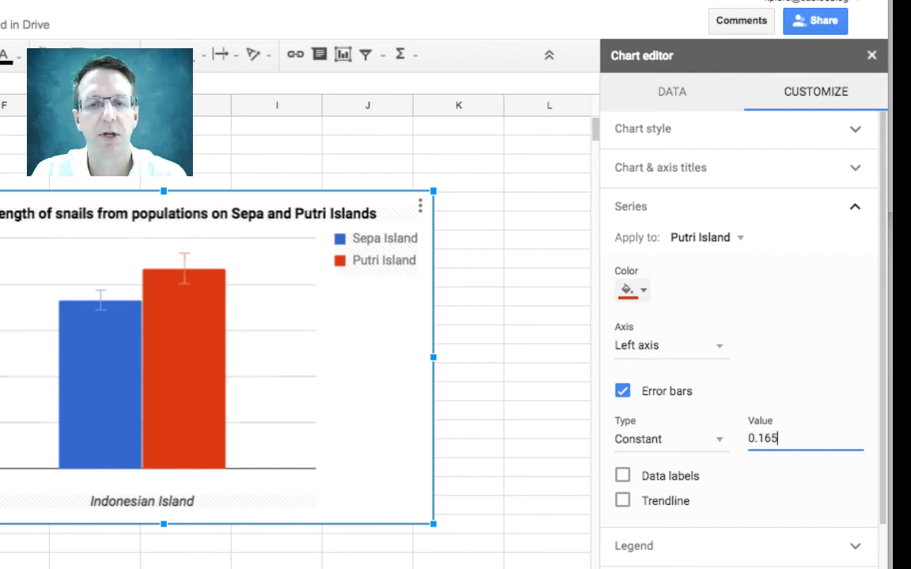